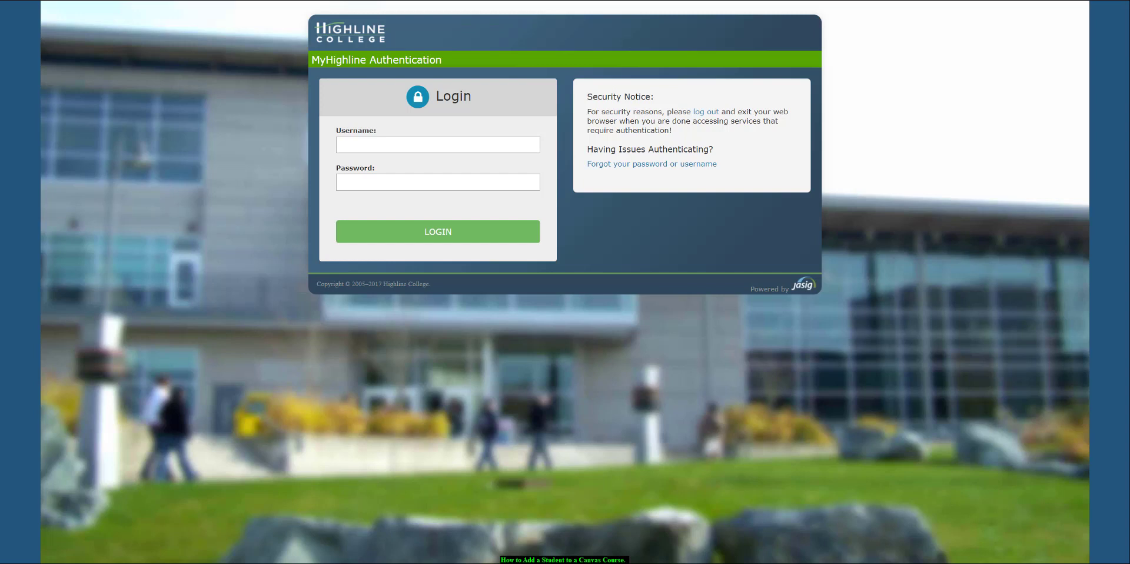
pyautogui.click(359, 146)
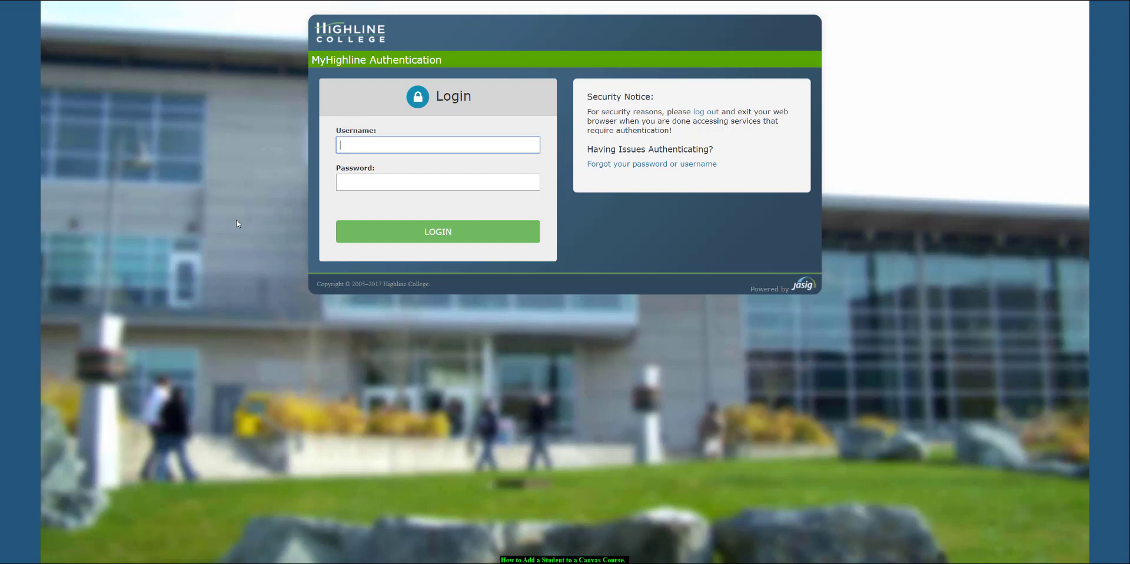
pyautogui.press('Tab')
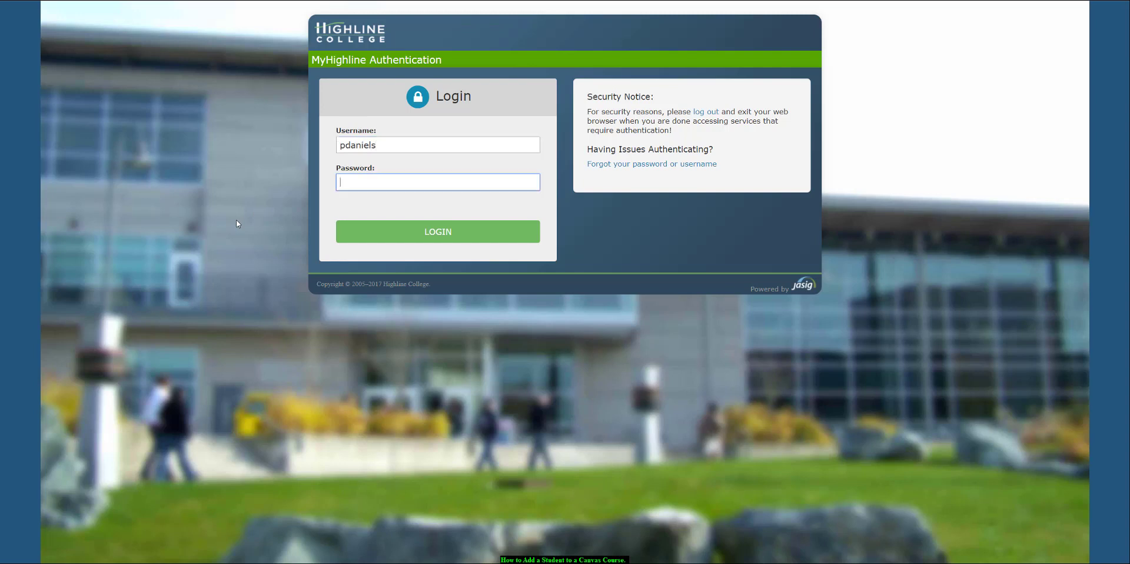
pyautogui.write('*******')
pyautogui.write('*****')
pyautogui.press('Return')
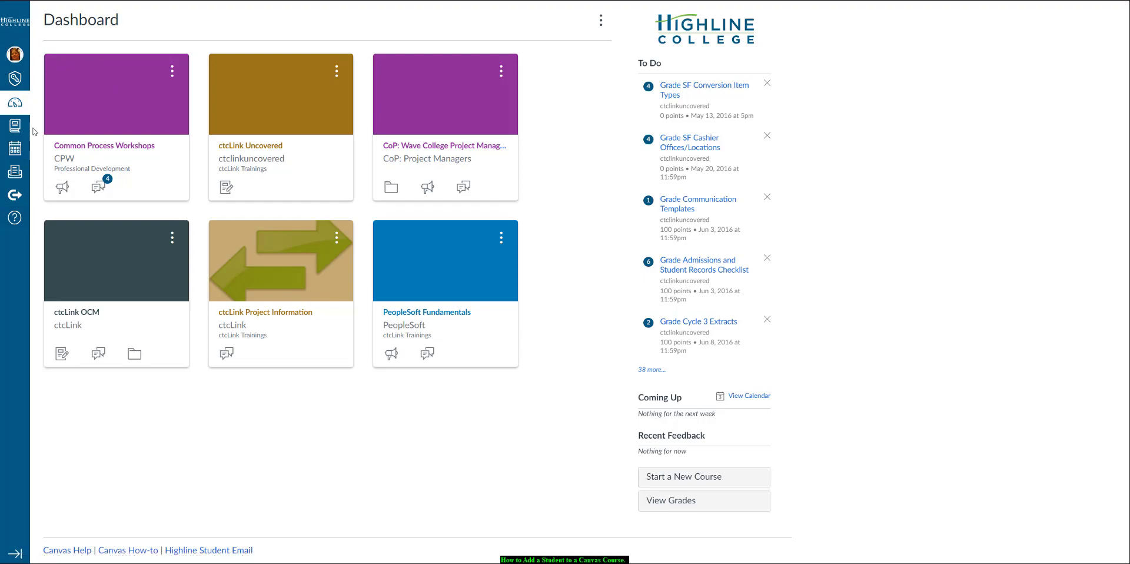
# Show the All Courses page from the Courses menu
pyautogui.click(14, 127)
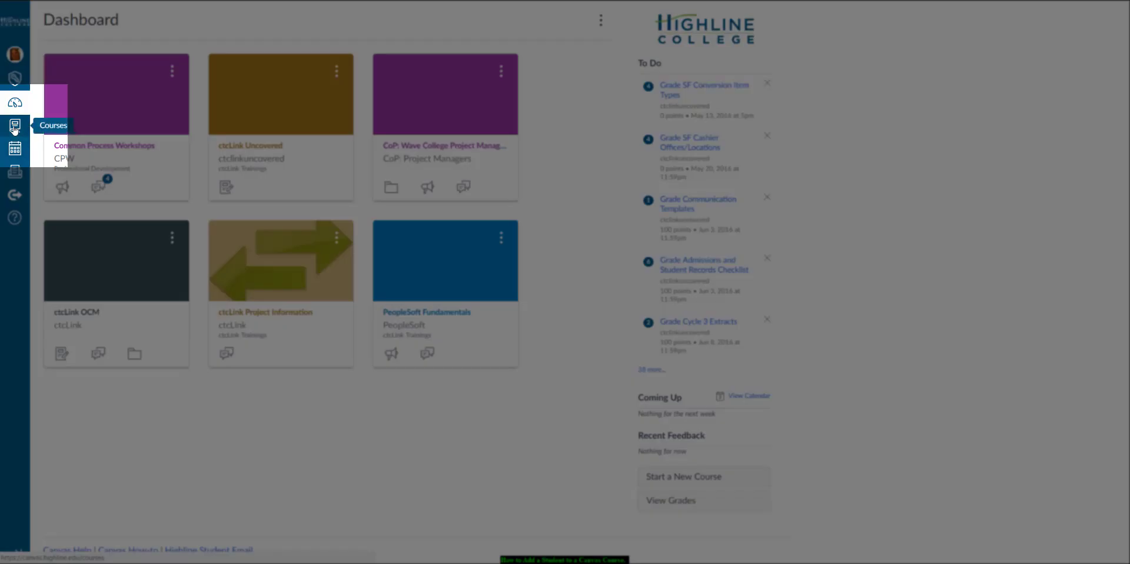
pyautogui.click(15, 126)
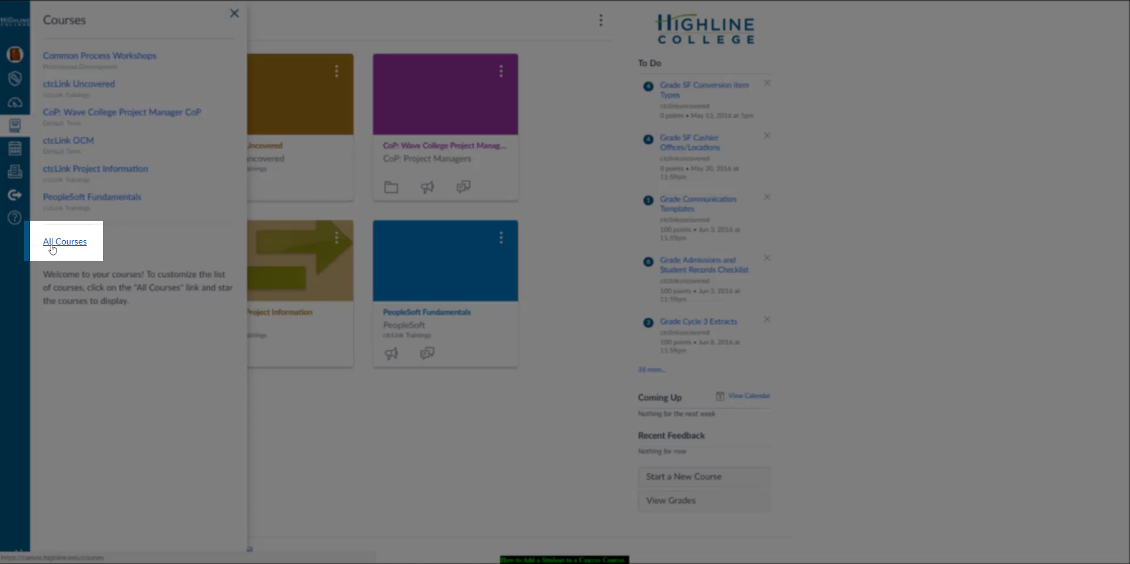
pyautogui.click(51, 247)
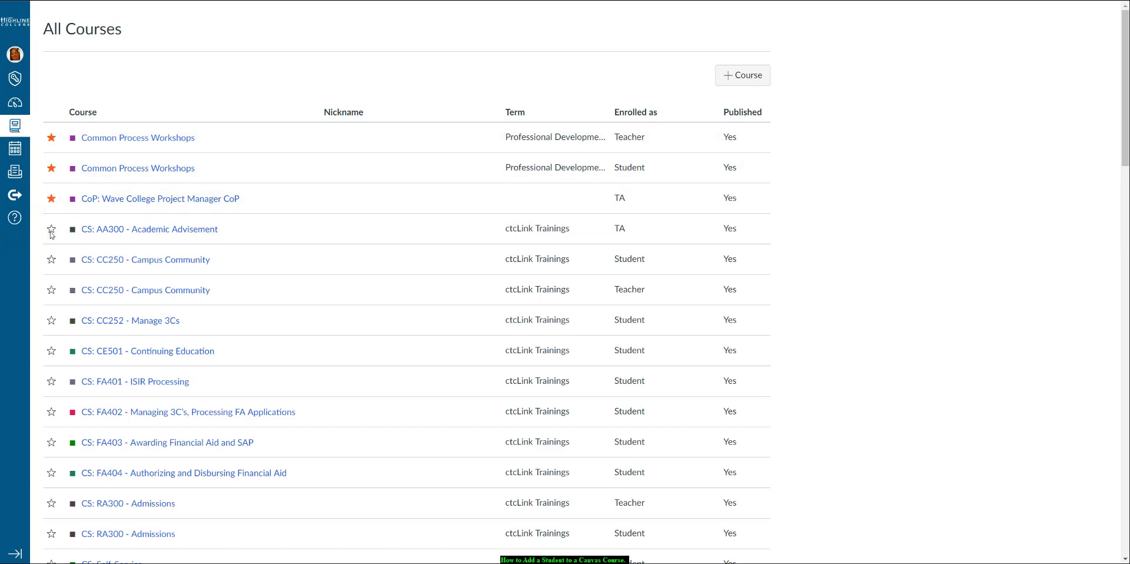
# Star and unstar CS: AA300 - Academic Advisement, then scroll down the course list
pyautogui.click(53, 231)
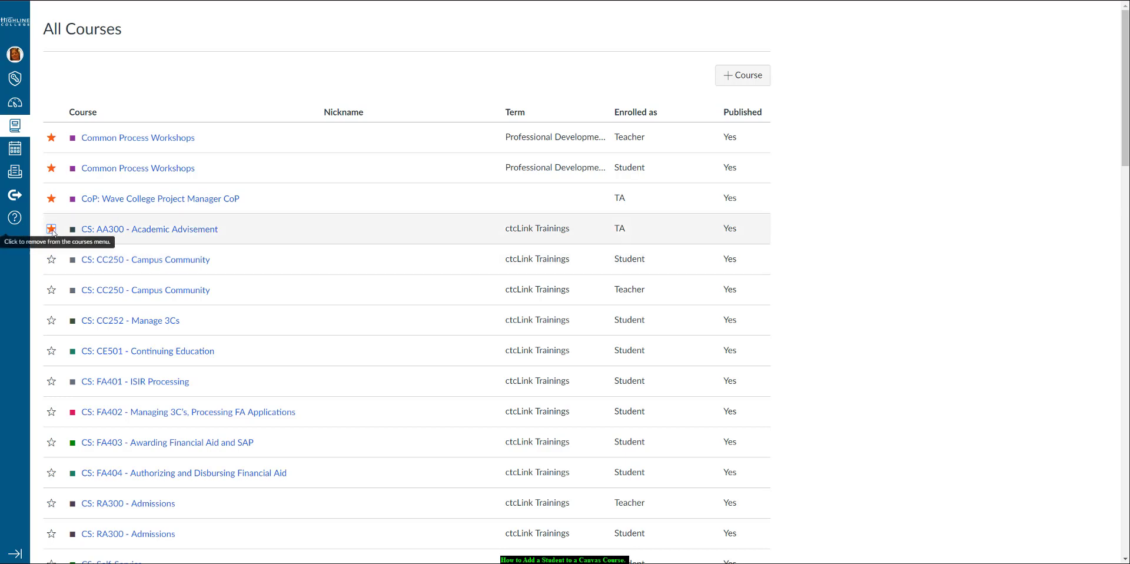
pyautogui.click(52, 229)
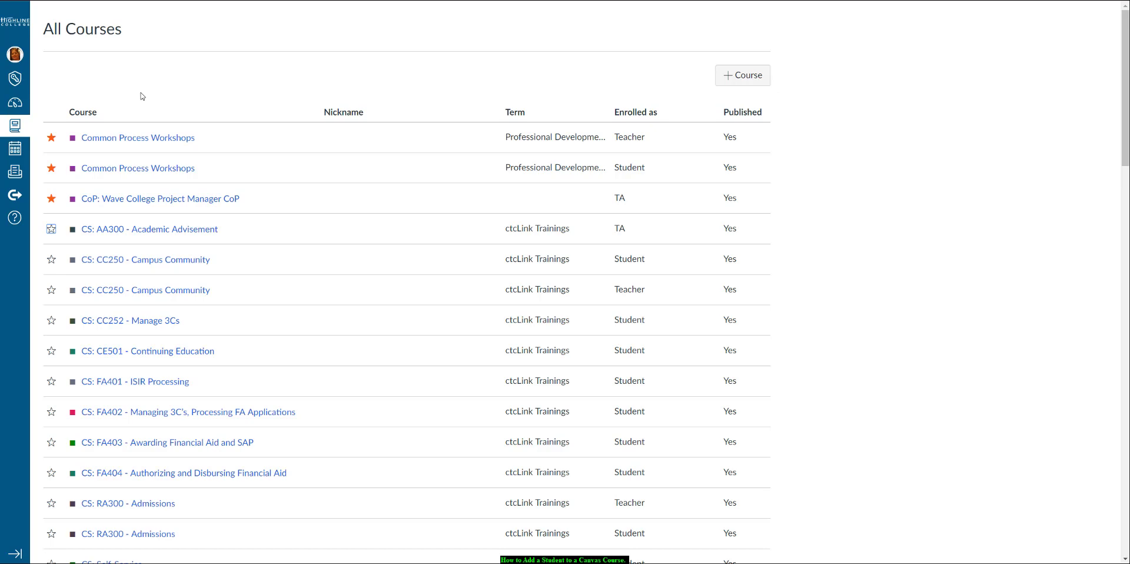
pyautogui.scroll(-3, 141, 96)
pyautogui.scroll(-2, 141, 96)
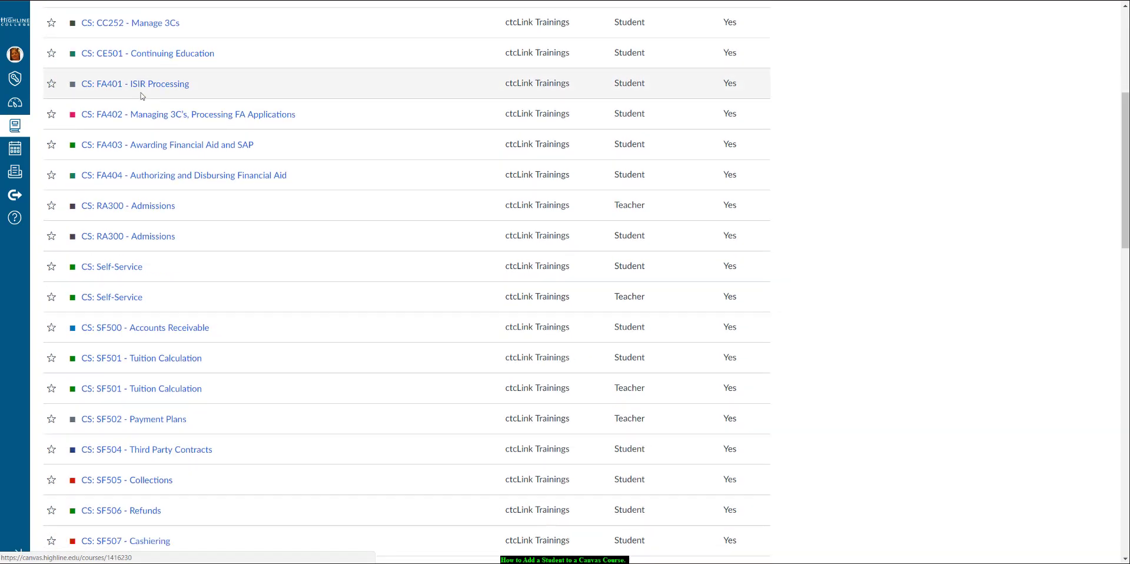
pyautogui.scroll(-2, 141, 96)
pyautogui.scroll(-3, 141, 96)
pyautogui.scroll(-1, 142, 96)
pyautogui.scroll(-1, 144, 94)
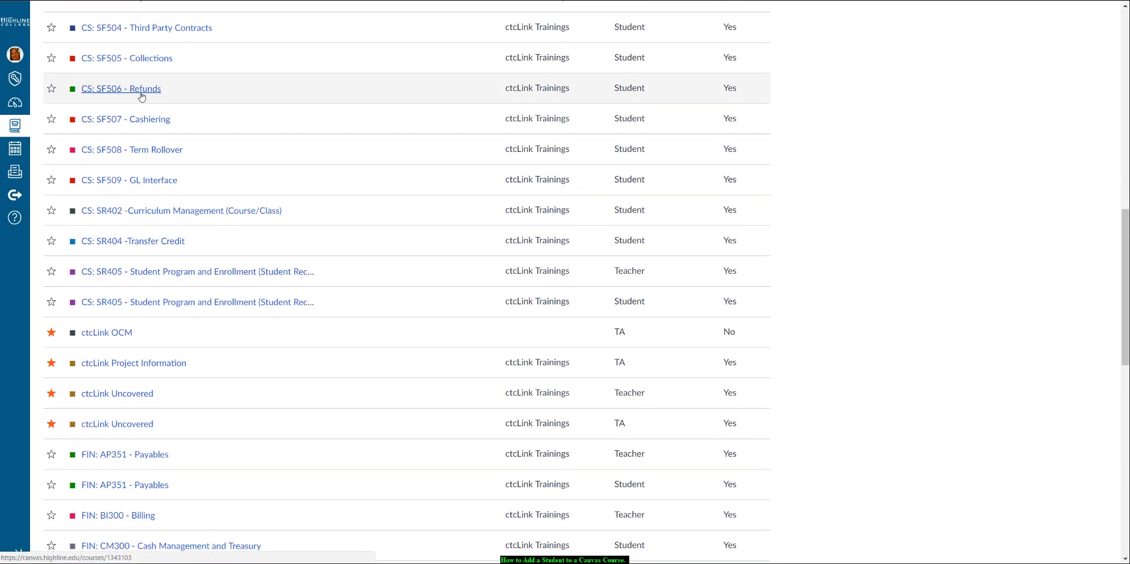
pyautogui.scroll(-1, 140, 96)
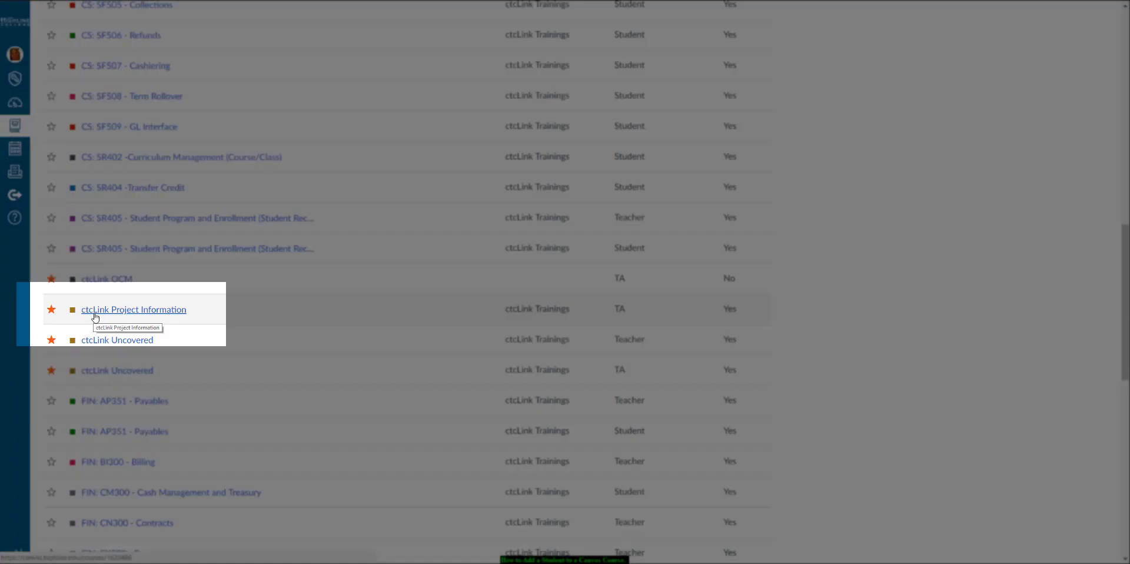
# Go into the ctcLink Project Information course and show its People roster
pyautogui.click(96, 317)
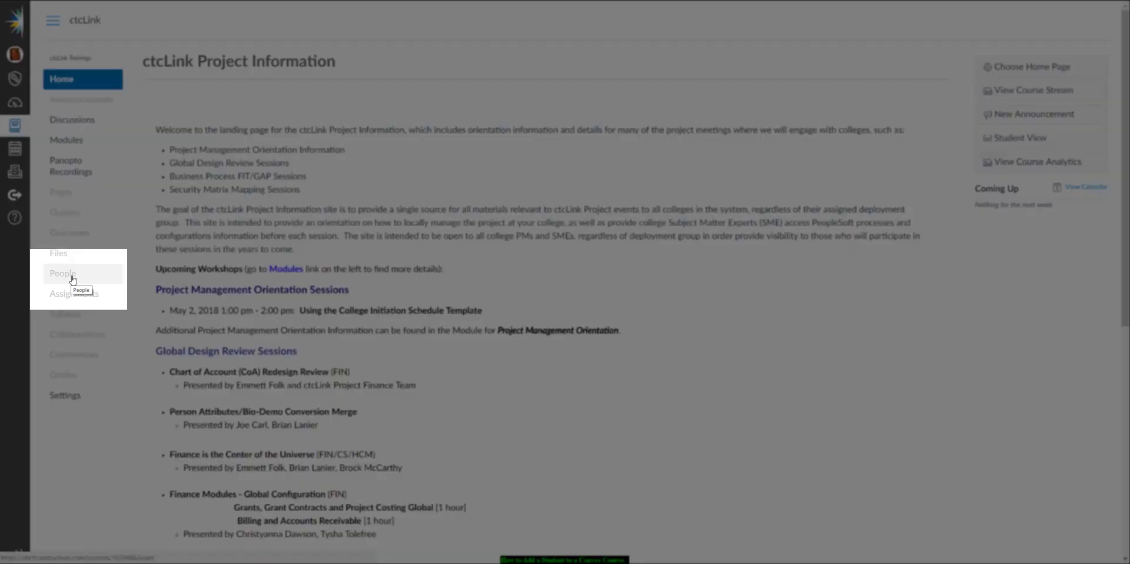
pyautogui.click(73, 279)
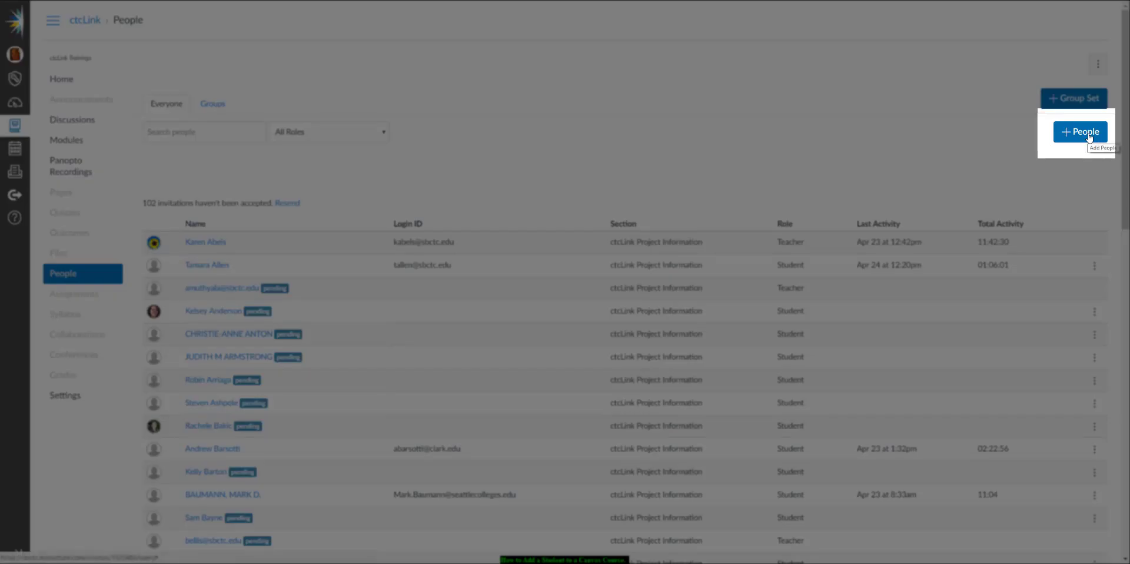
pyautogui.click(1089, 137)
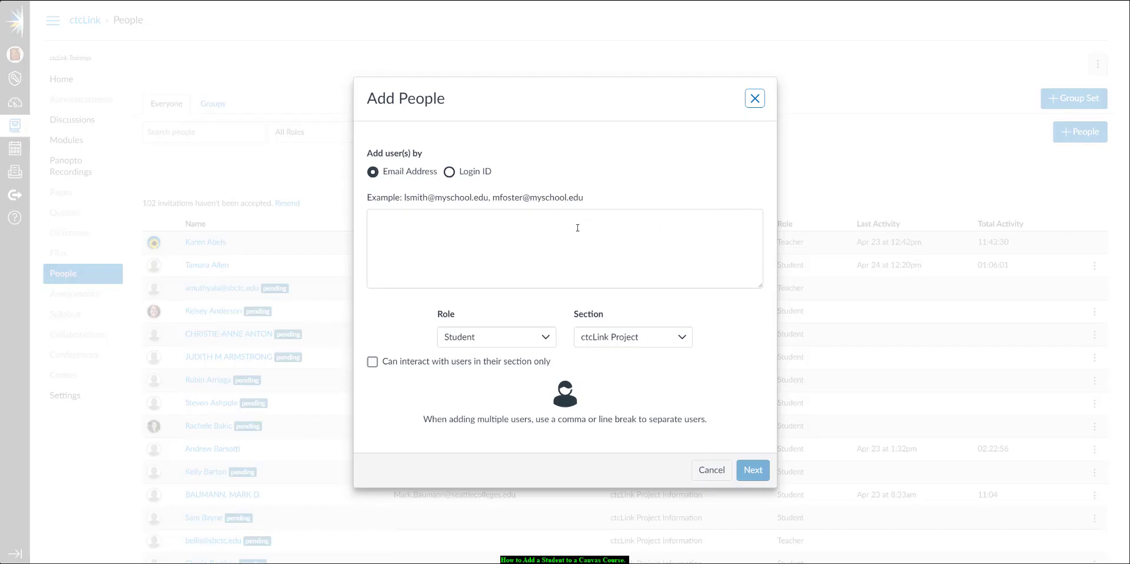
pyautogui.click(577, 227)
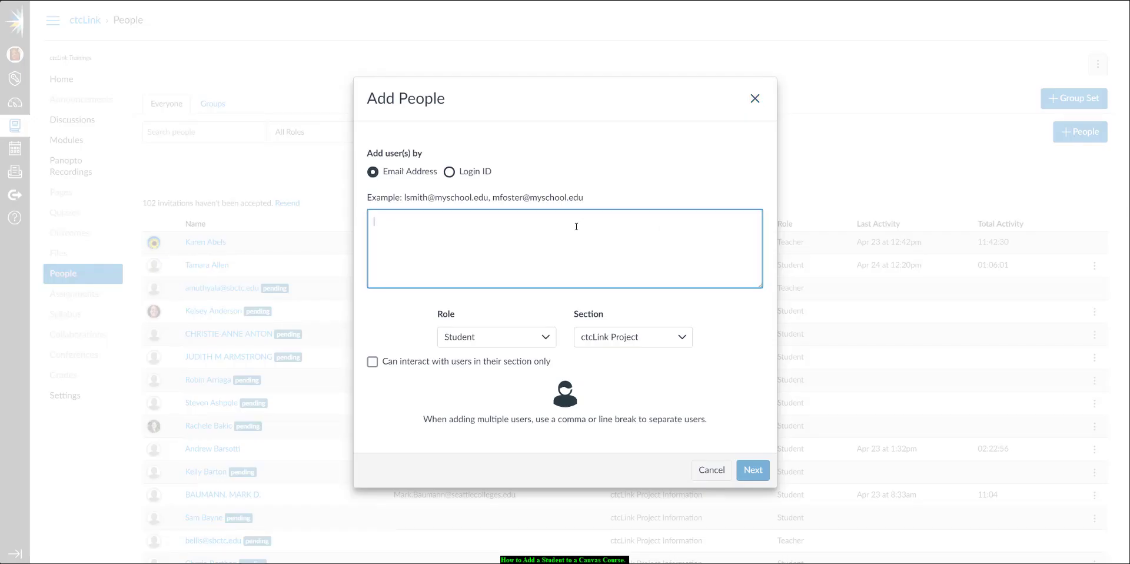
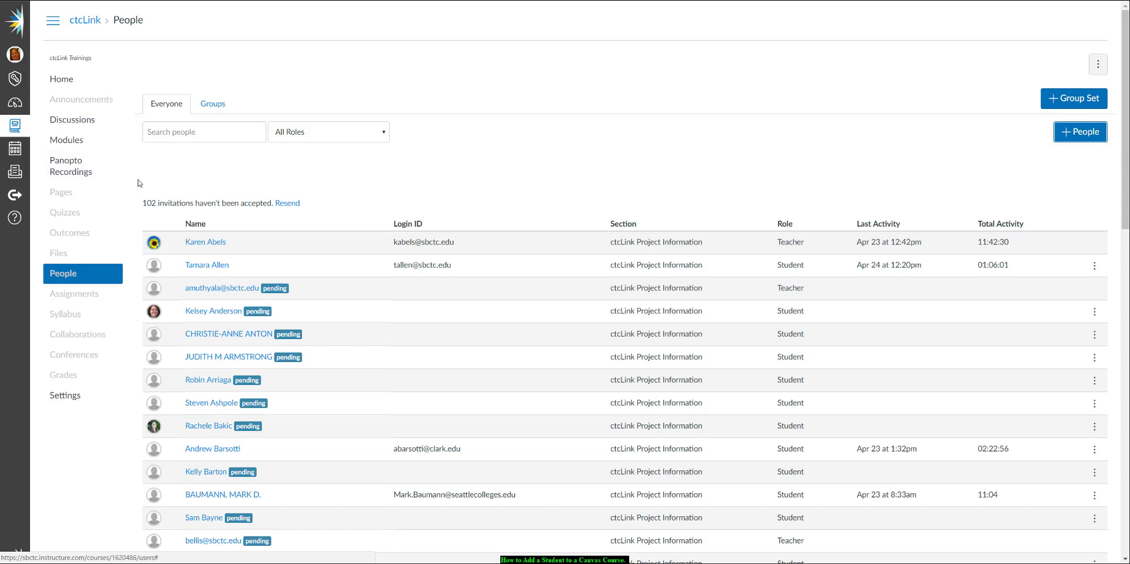
pyautogui.scroll(-3, 140, 183)
pyautogui.scroll(-5, 139, 183)
pyautogui.scroll(-5, 139, 184)
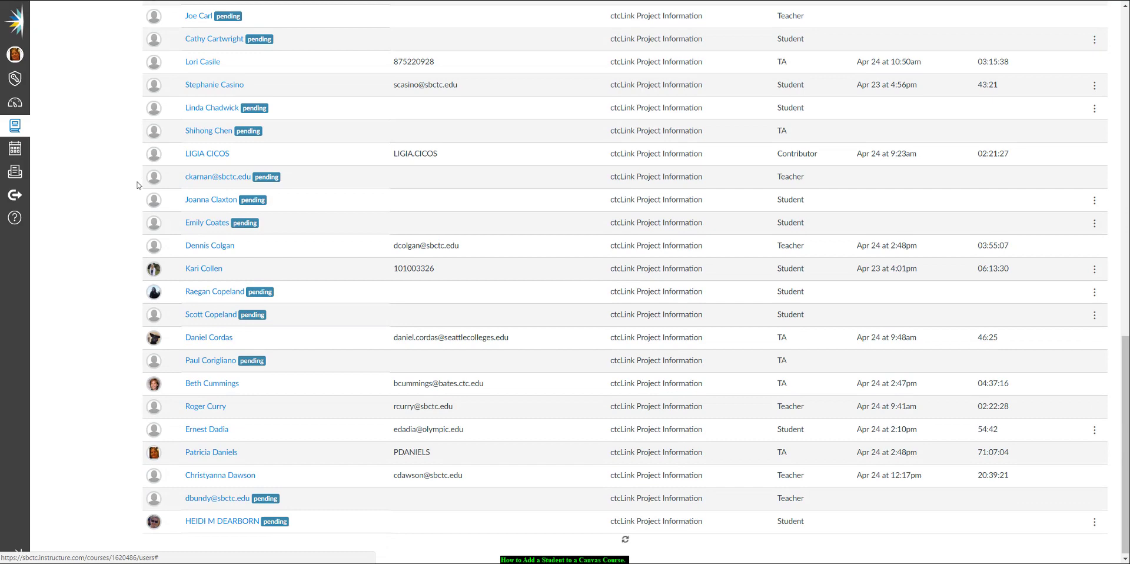
pyautogui.scroll(5, 137, 185)
pyautogui.scroll(5, 137, 185)
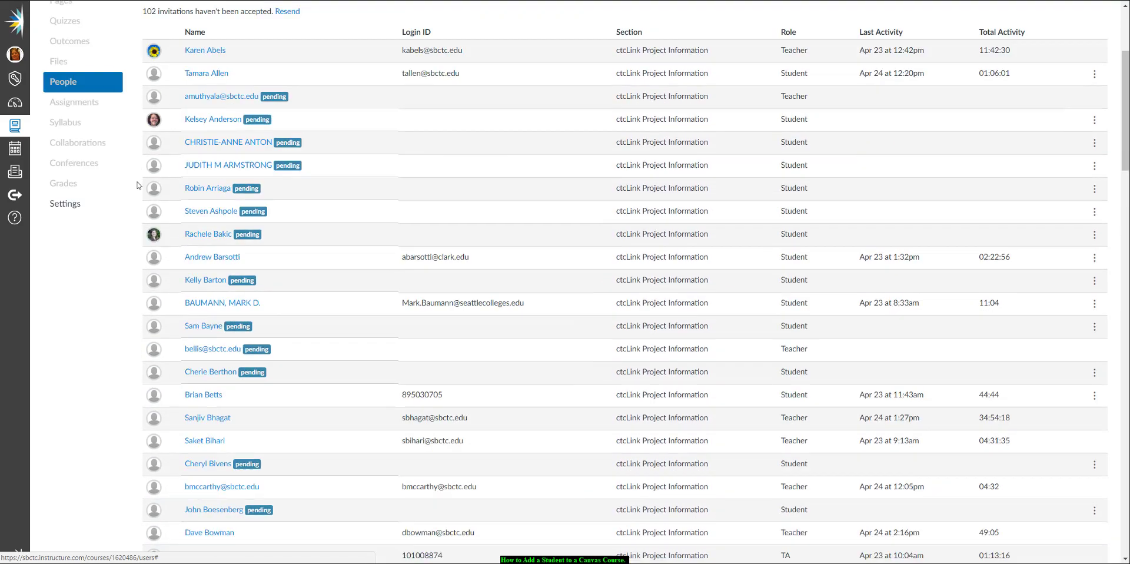
pyautogui.scroll(3, 137, 185)
pyautogui.scroll(2, 138, 185)
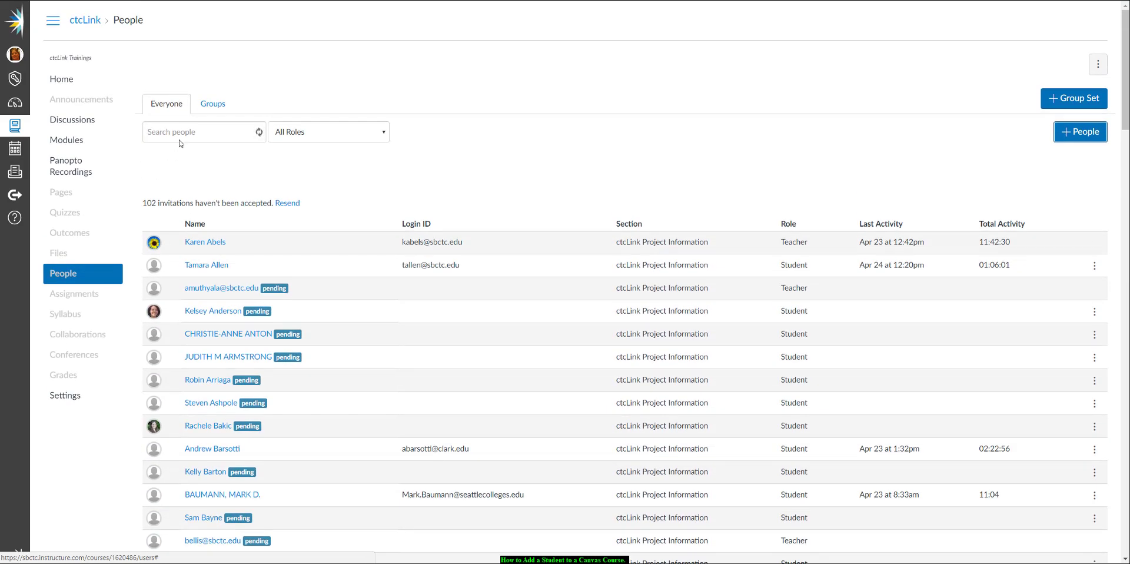
pyautogui.click(200, 131)
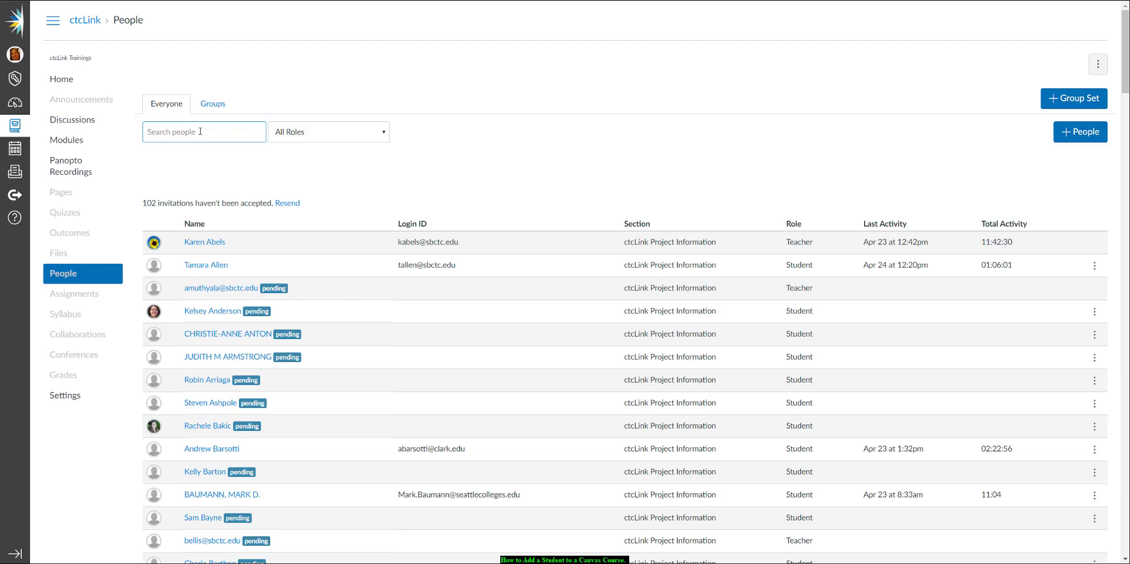
pyautogui.write('@highlin')
pyautogui.write('e.edu')
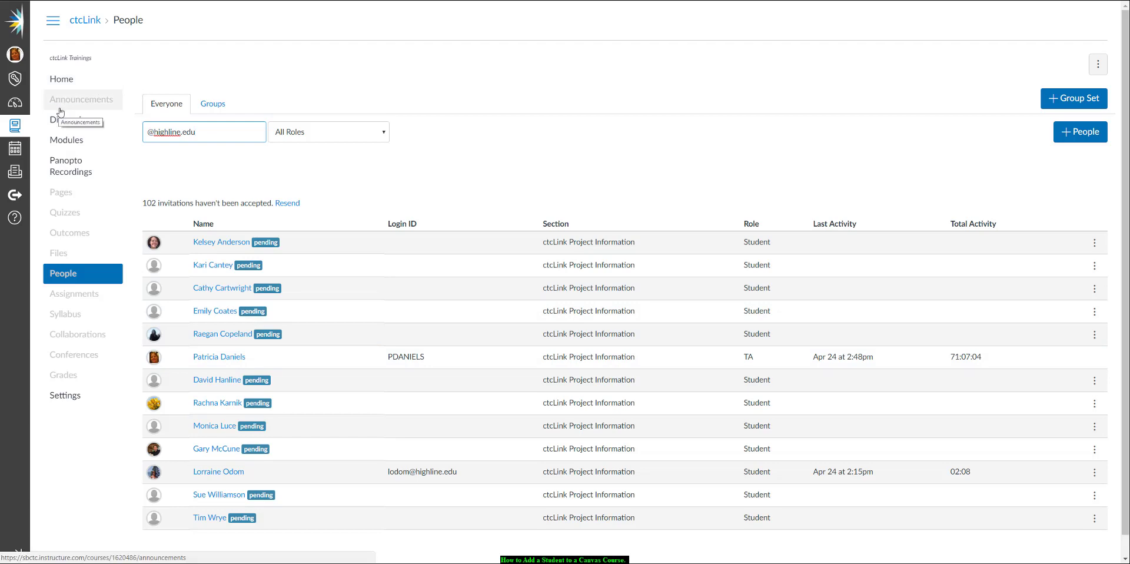
# Go to the course Modules page, then log out through the Account menu
pyautogui.click(67, 140)
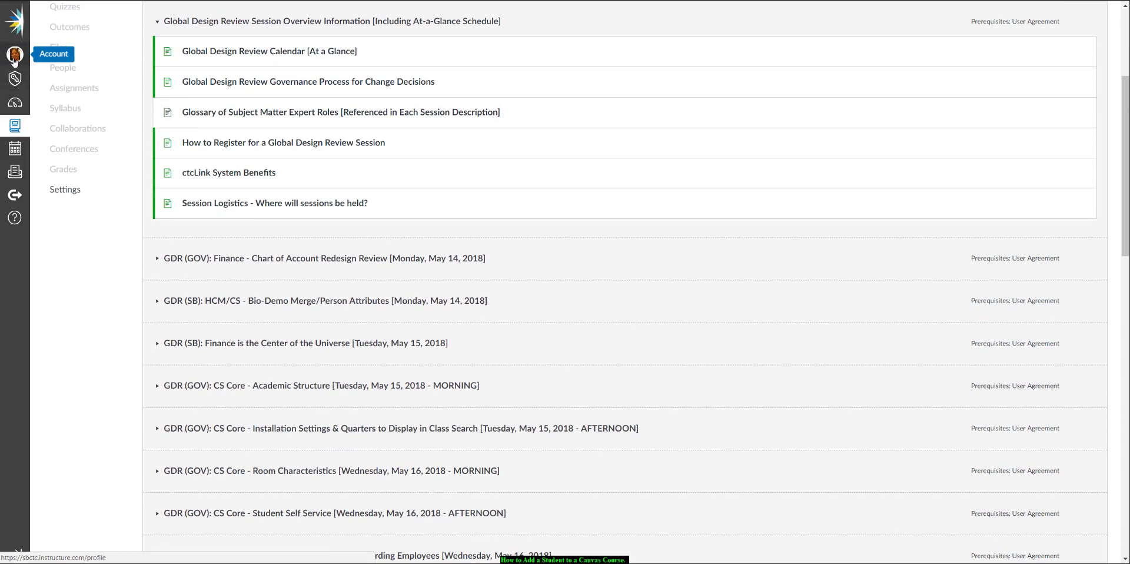
pyautogui.click(14, 56)
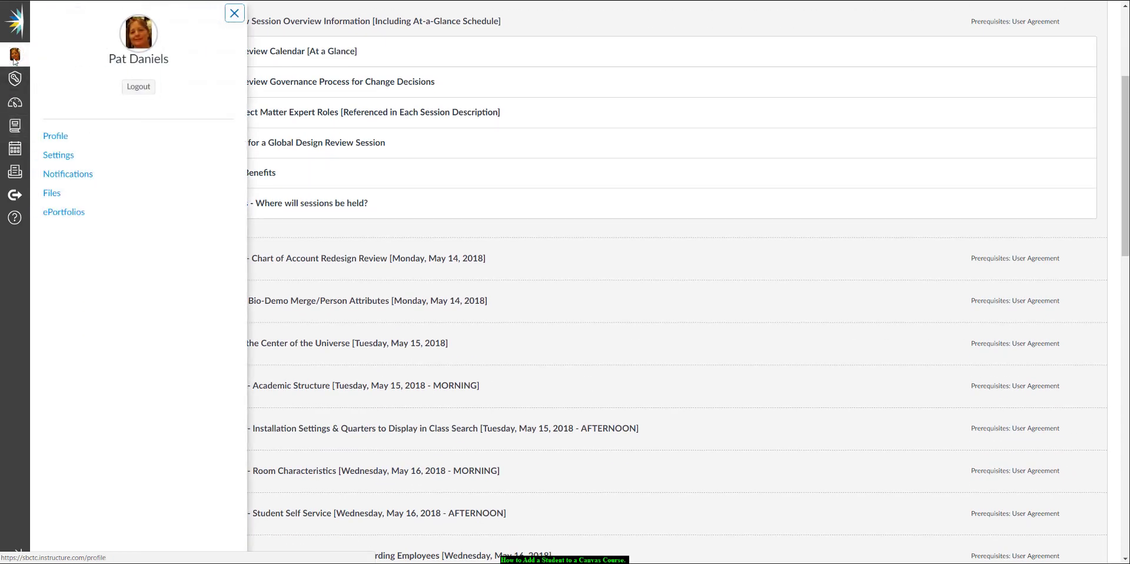
pyautogui.click(138, 87)
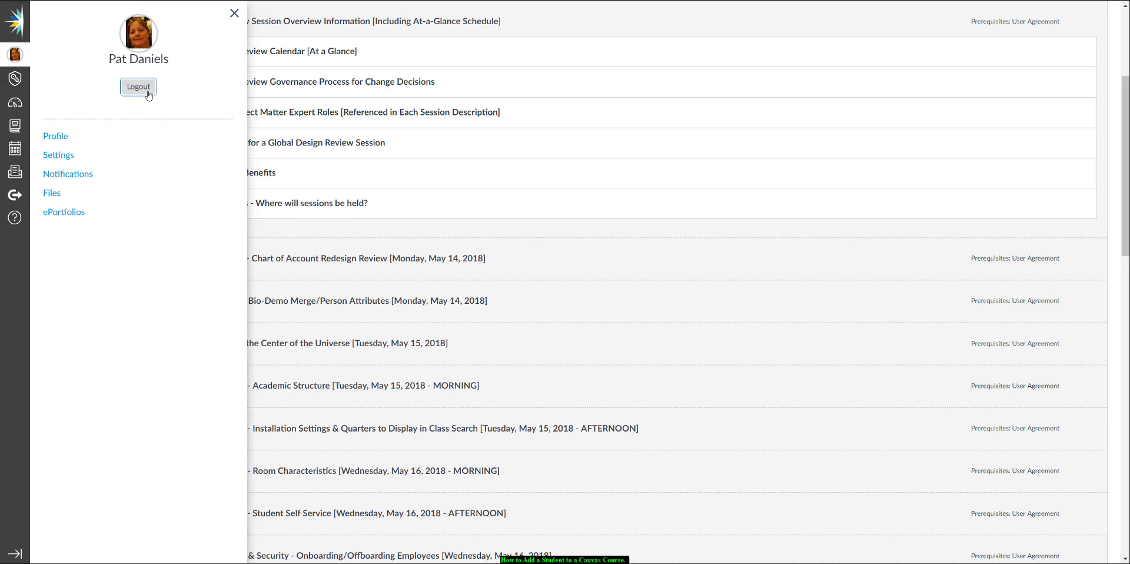